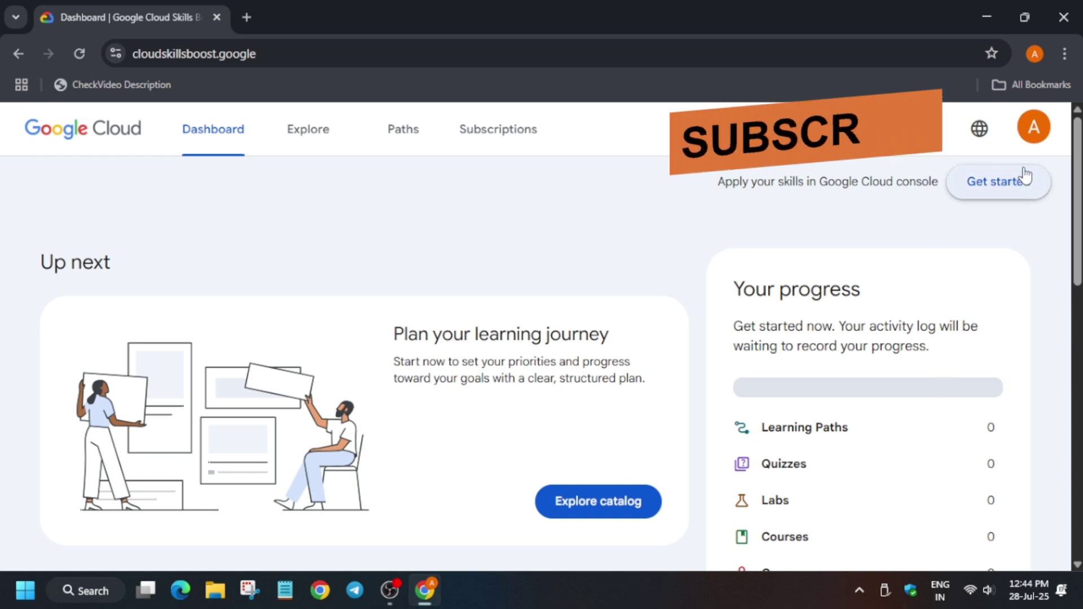
# Step: Go from the account menu to the credits and subscription purchase page
pyautogui.click(1033, 129)
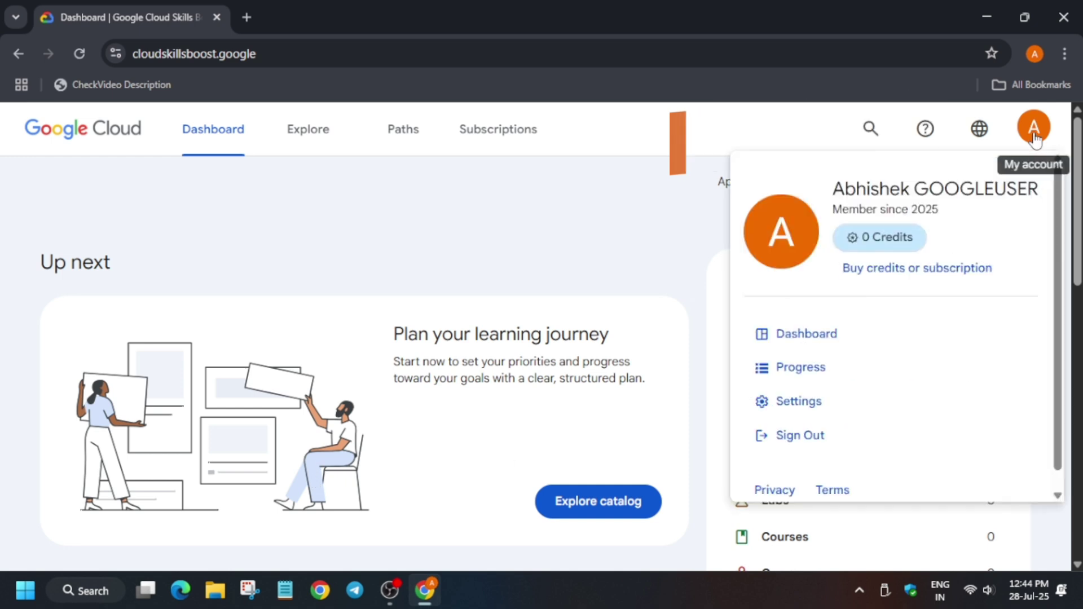
pyautogui.click(895, 282)
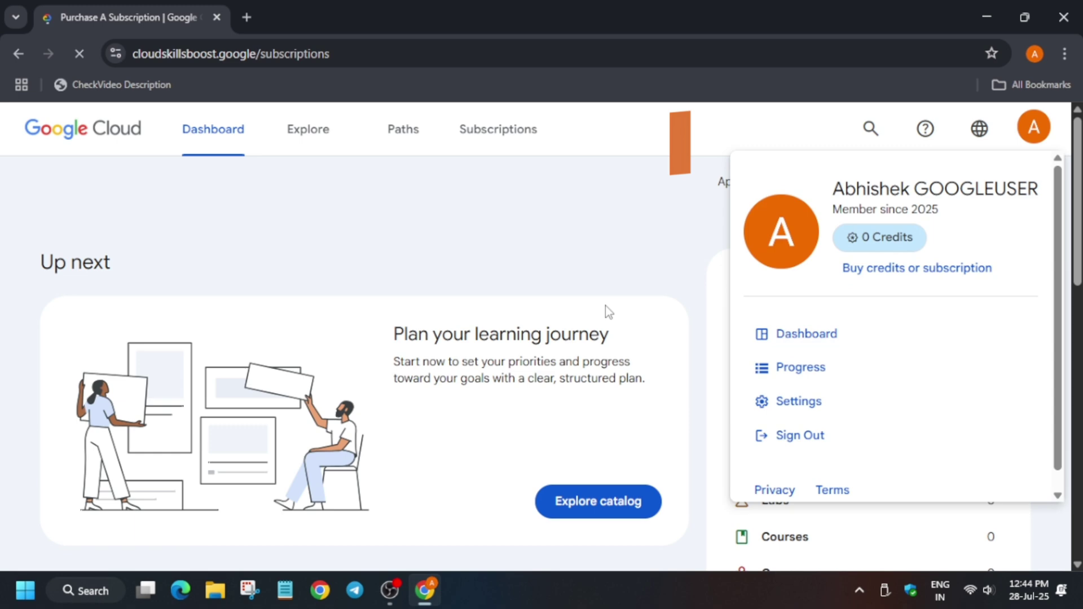
pyautogui.scroll(-2, 558, 315)
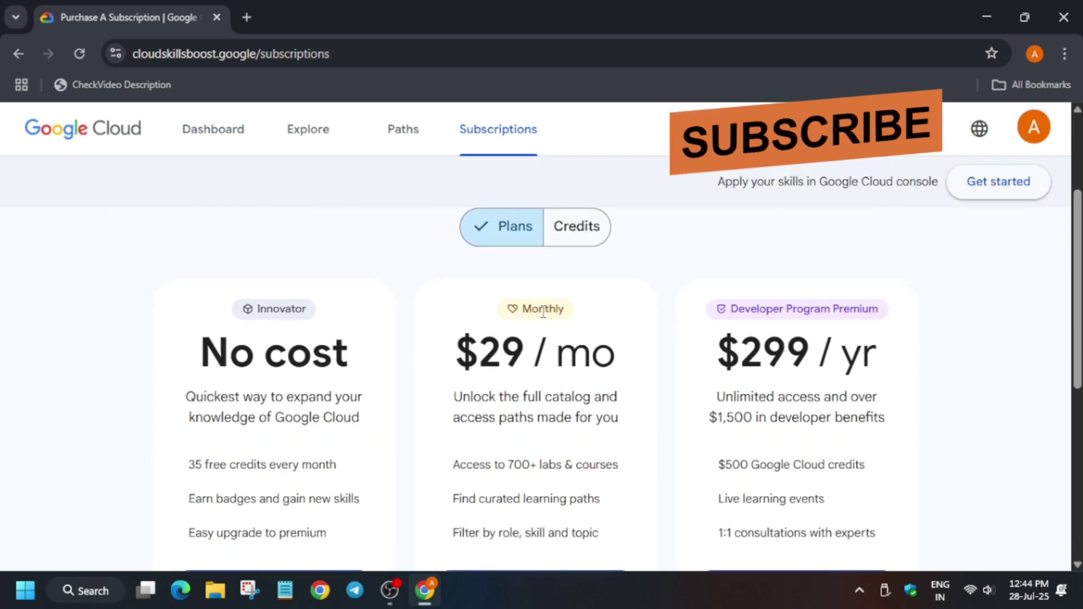
pyautogui.scroll(-2, 873, 286)
pyautogui.scroll(1, 745, 311)
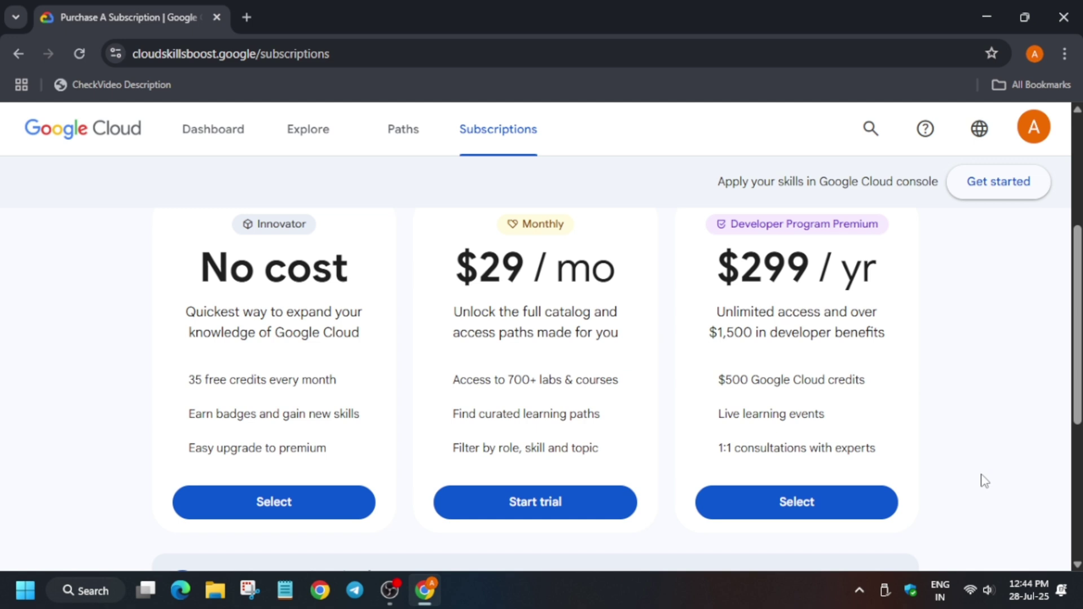
pyautogui.scroll(1, 658, 416)
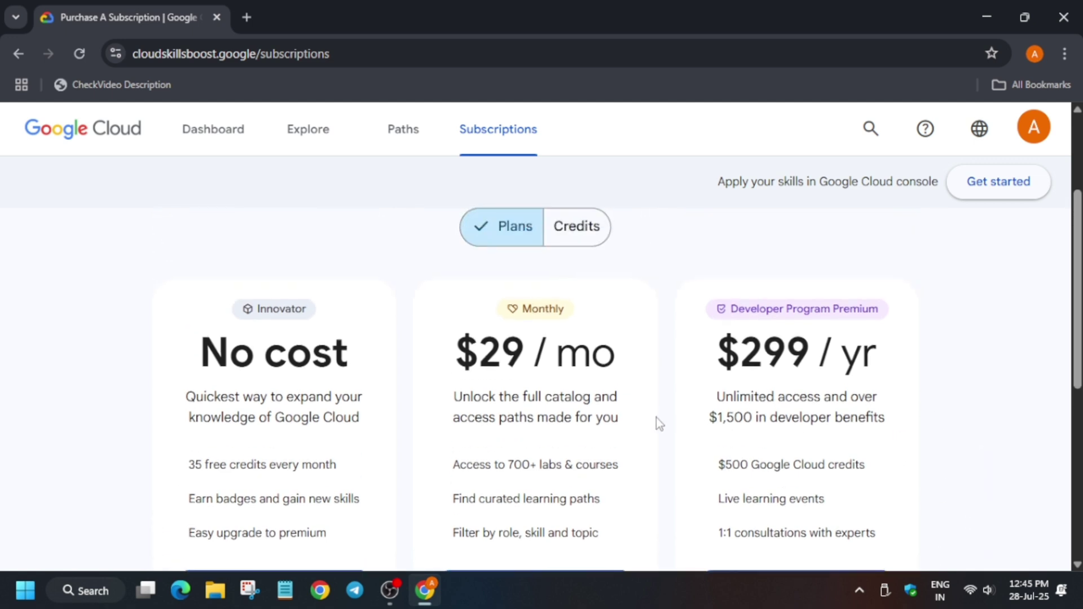
pyautogui.scroll(-1, 542, 407)
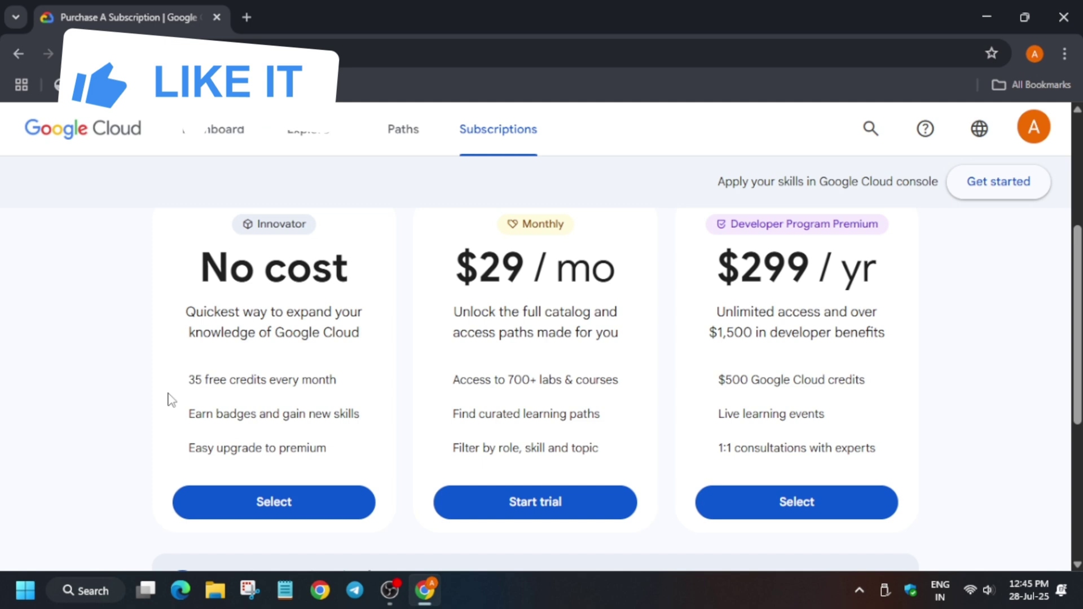
pyautogui.moveTo(178, 383); pyautogui.dragTo(337, 404)
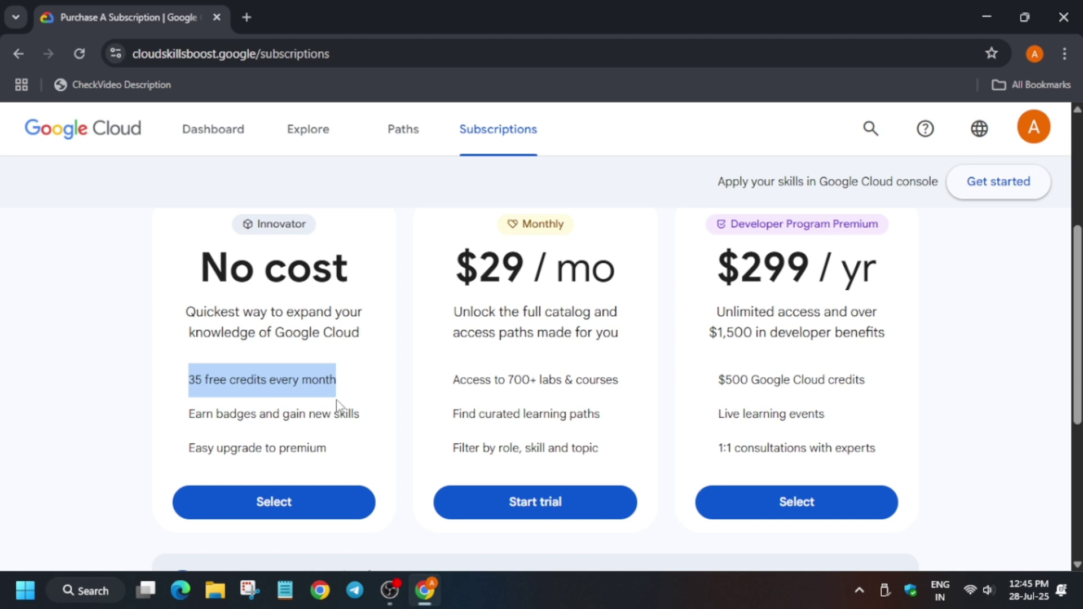
# Step: Choose the free Innovator plan, pick the existing Google account, and grant Qwiklabs consent
pyautogui.click(317, 521)
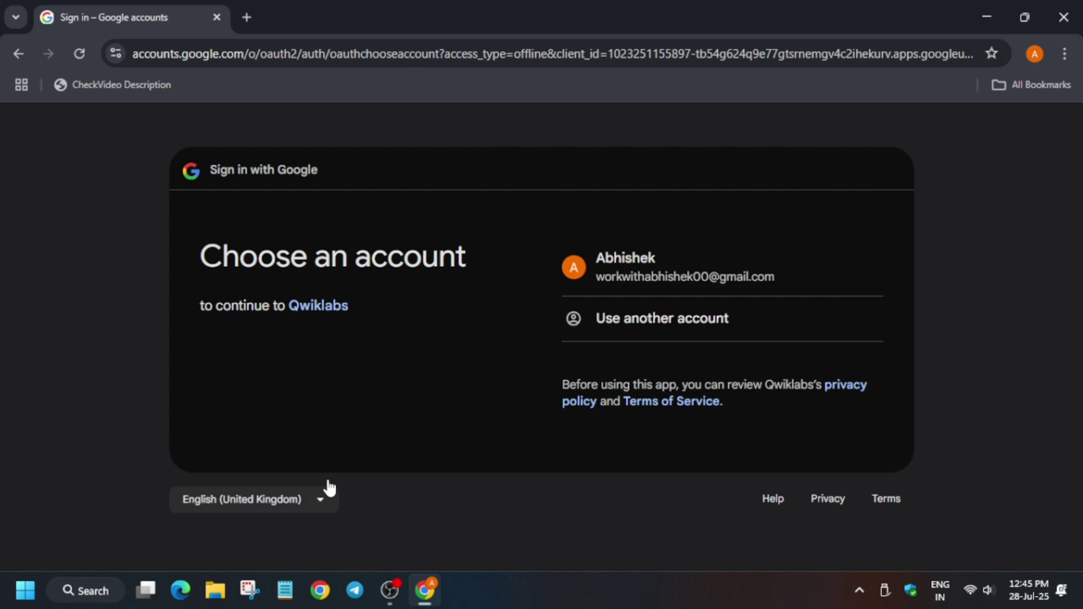
pyautogui.click(705, 258)
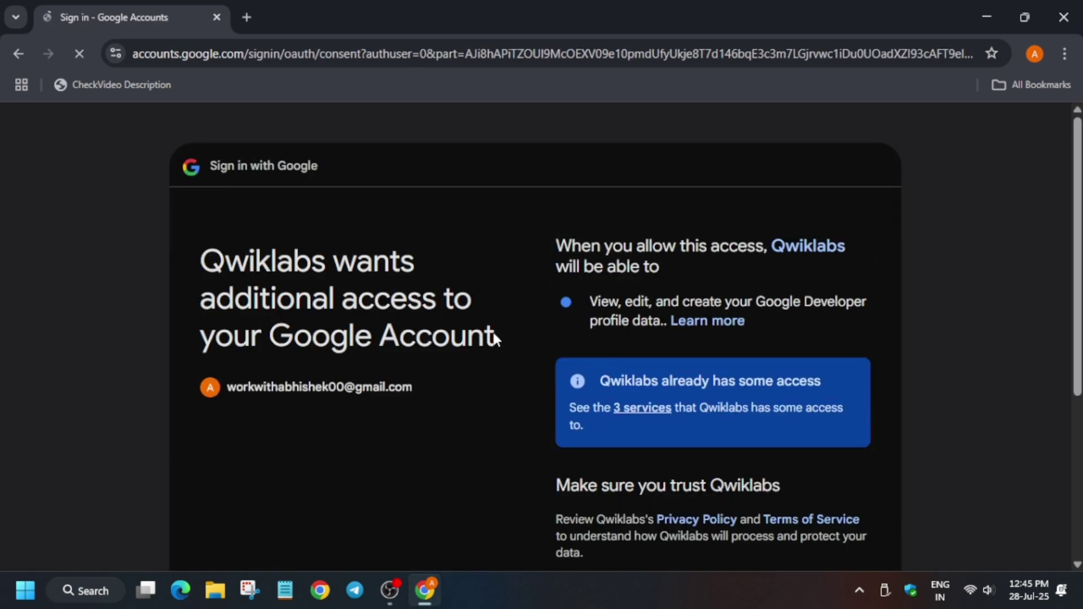
pyautogui.scroll(-3, 500, 364)
pyautogui.click(787, 511)
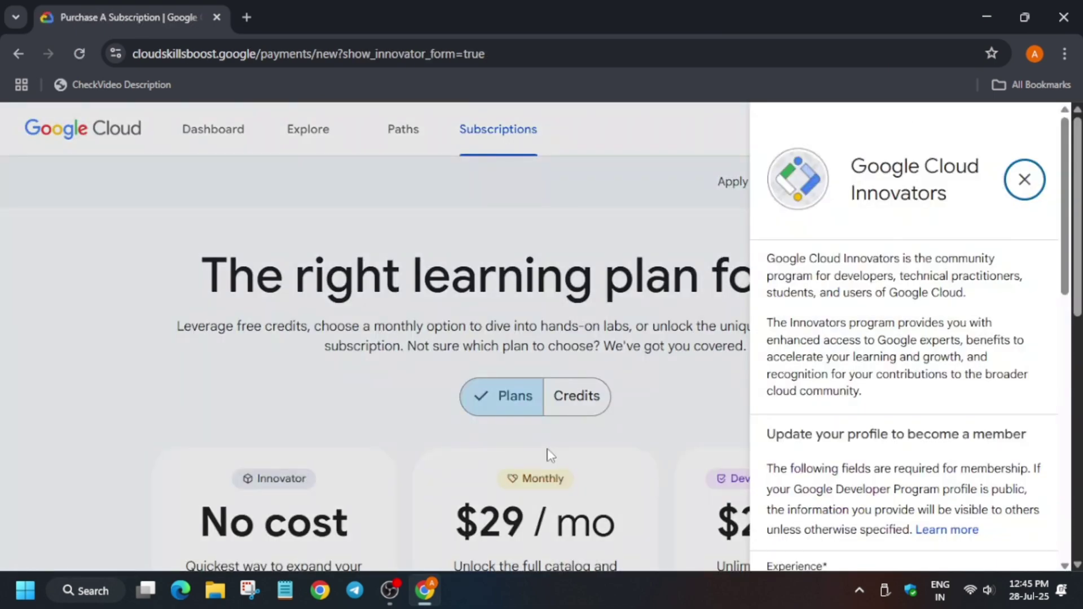
pyautogui.scroll(-4, 939, 384)
pyautogui.scroll(4, 999, 372)
pyautogui.scroll(-1, 905, 292)
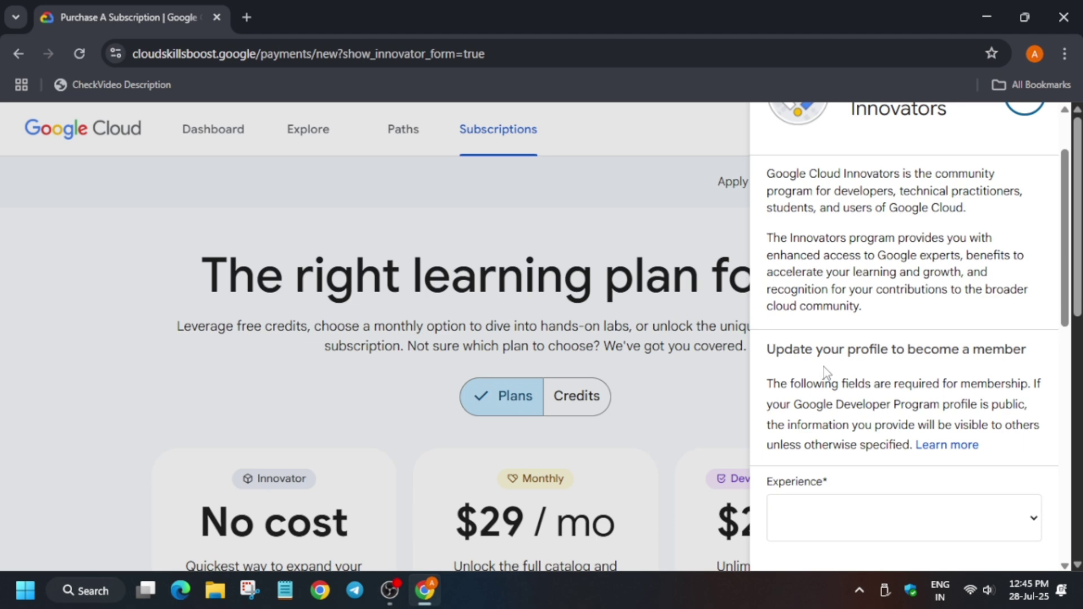
pyautogui.scroll(-3, 823, 366)
# Step: Set the membership form's experience level to Early (0-5 years)
pyautogui.click(1020, 260)
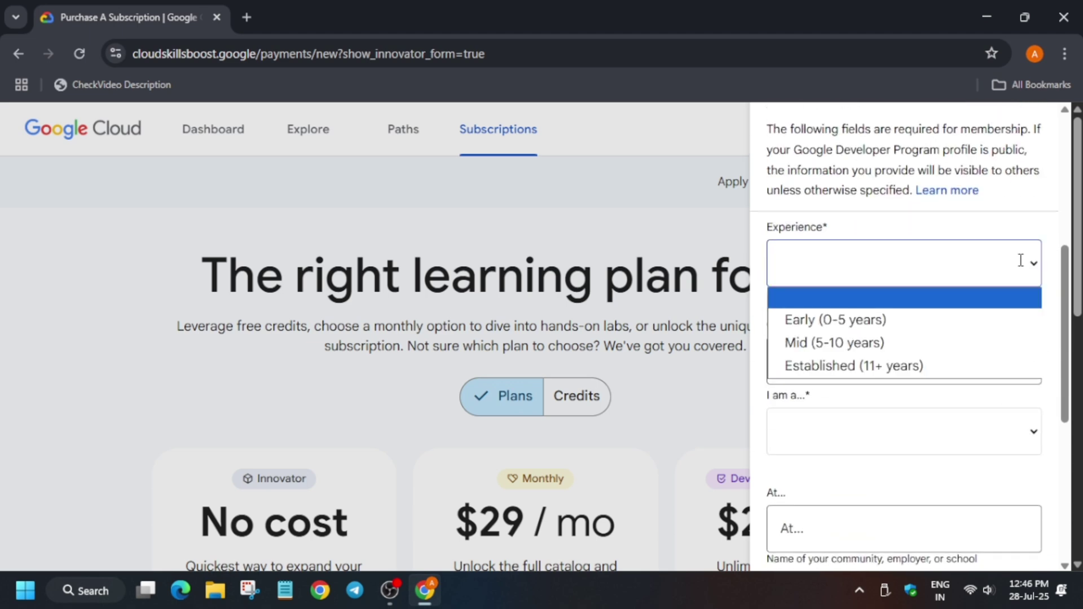
pyautogui.click(871, 320)
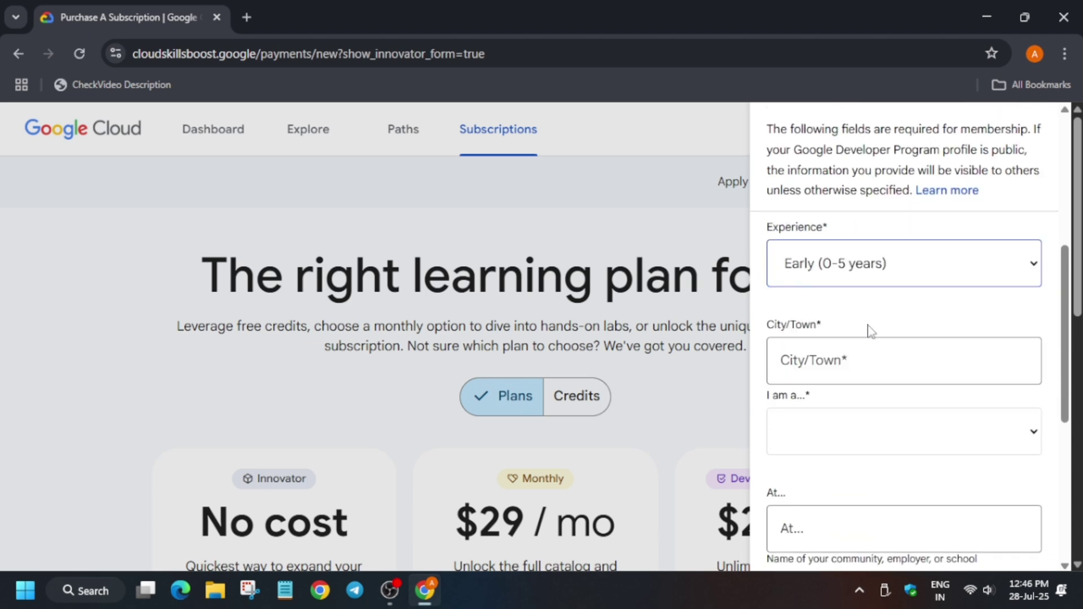
pyautogui.click(984, 252)
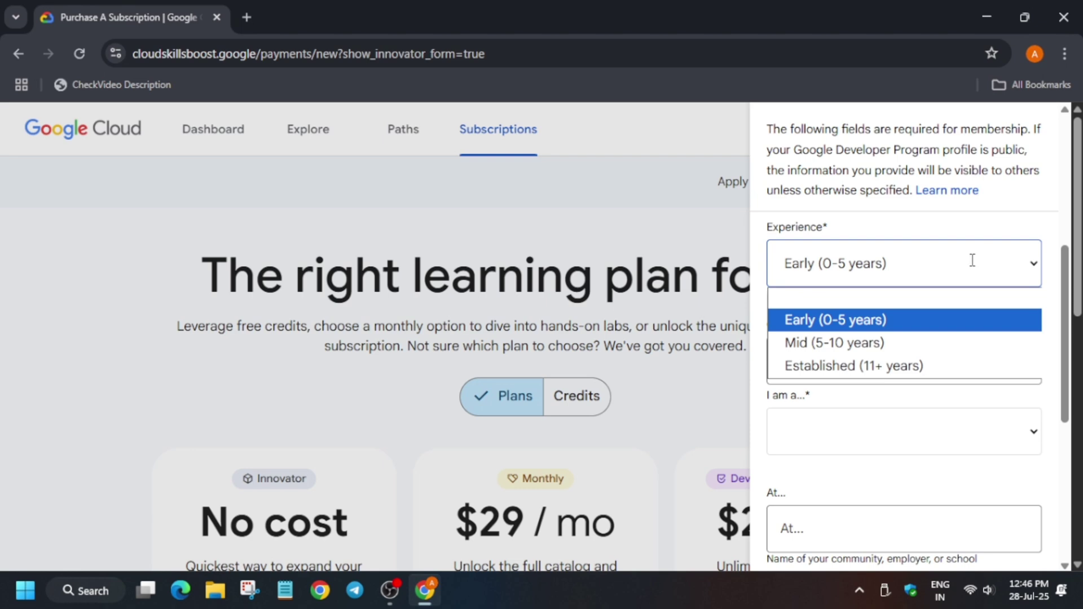
pyautogui.click(953, 324)
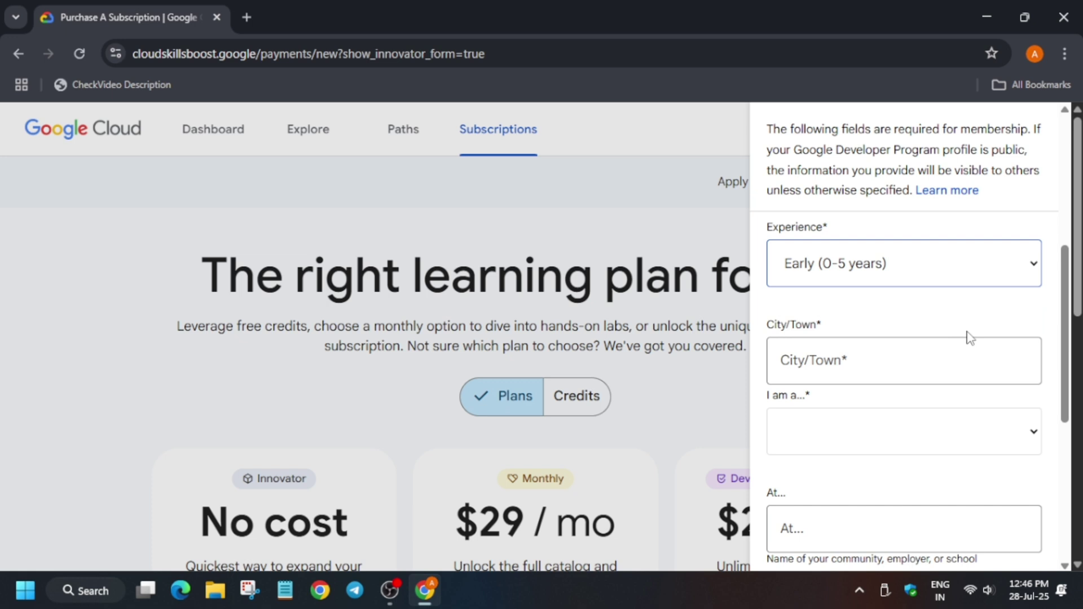
# Step: Enter 'telangana' as the city and pick Madhavaram, Telangana, India from the suggestions
pyautogui.click(1026, 356)
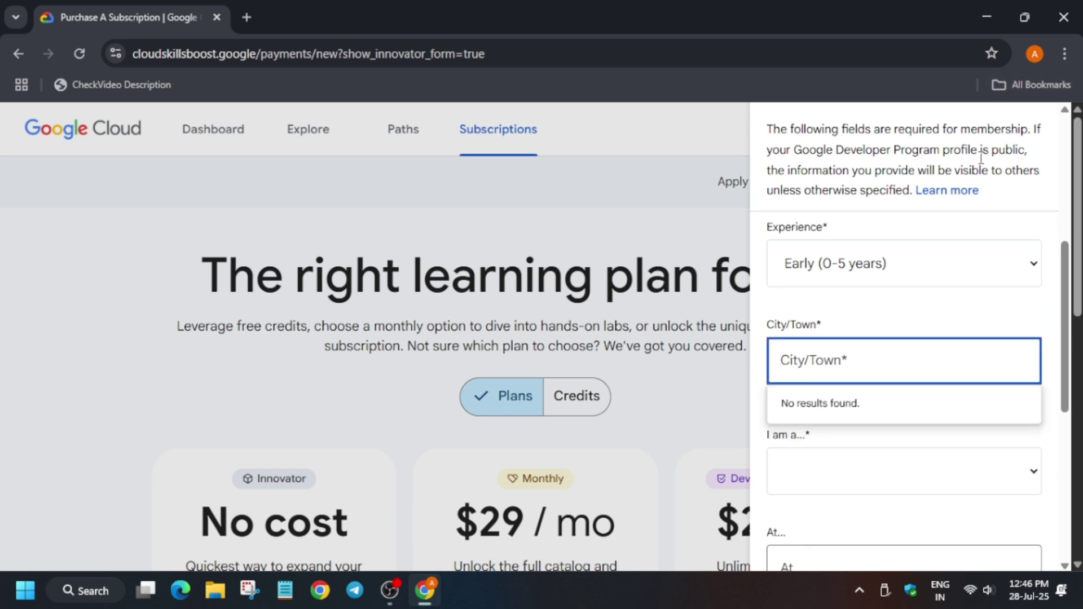
pyautogui.write('tel')
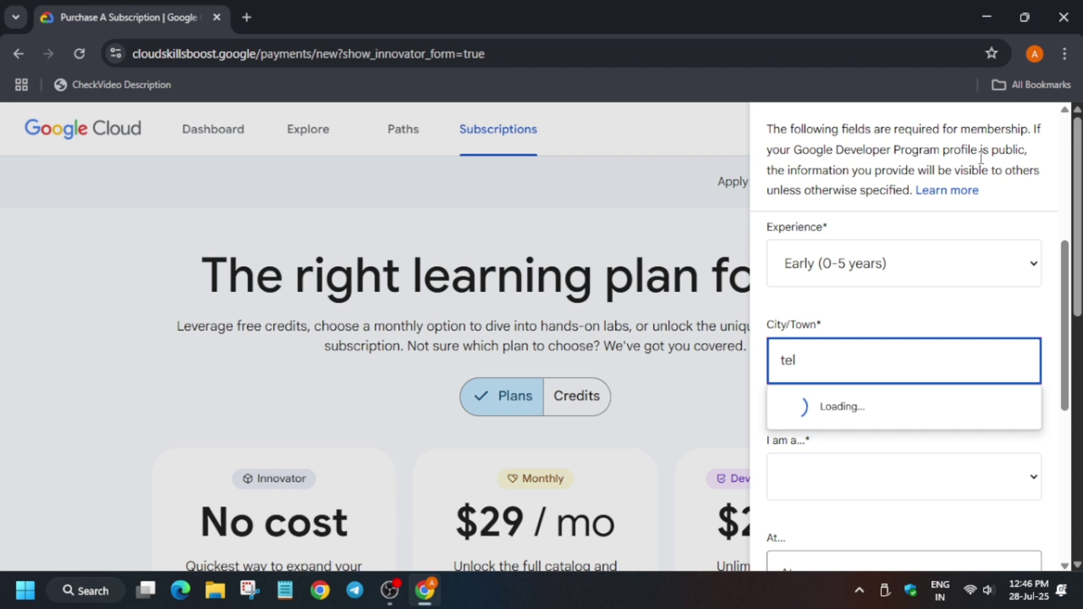
pyautogui.write('e')
pyautogui.press('BackSpace')
pyautogui.write('an')
pyautogui.write('gana')
pyautogui.scroll(-1, 902, 458)
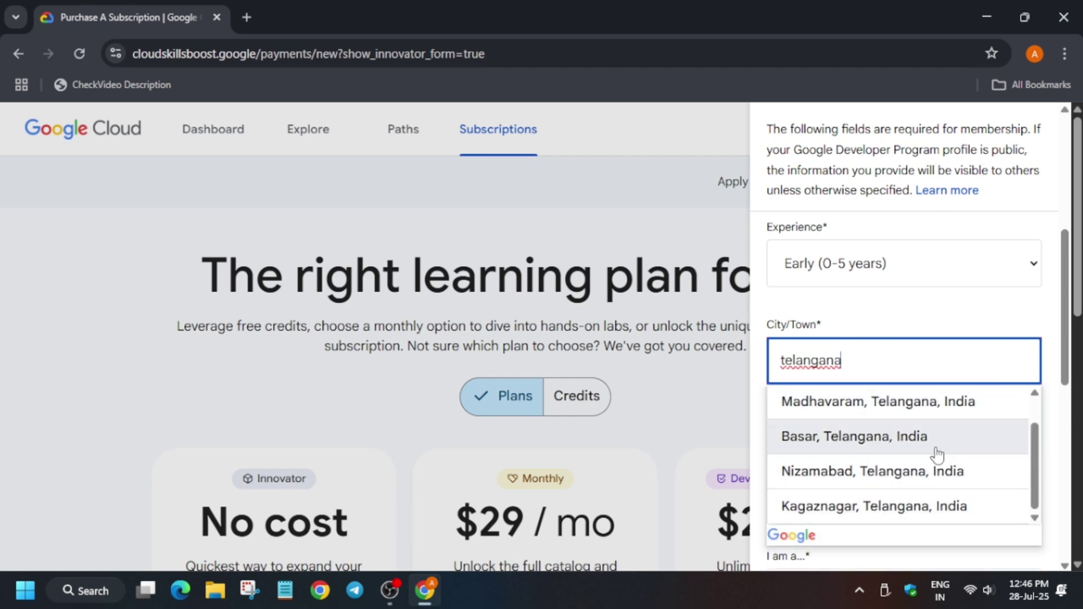
pyautogui.click(938, 409)
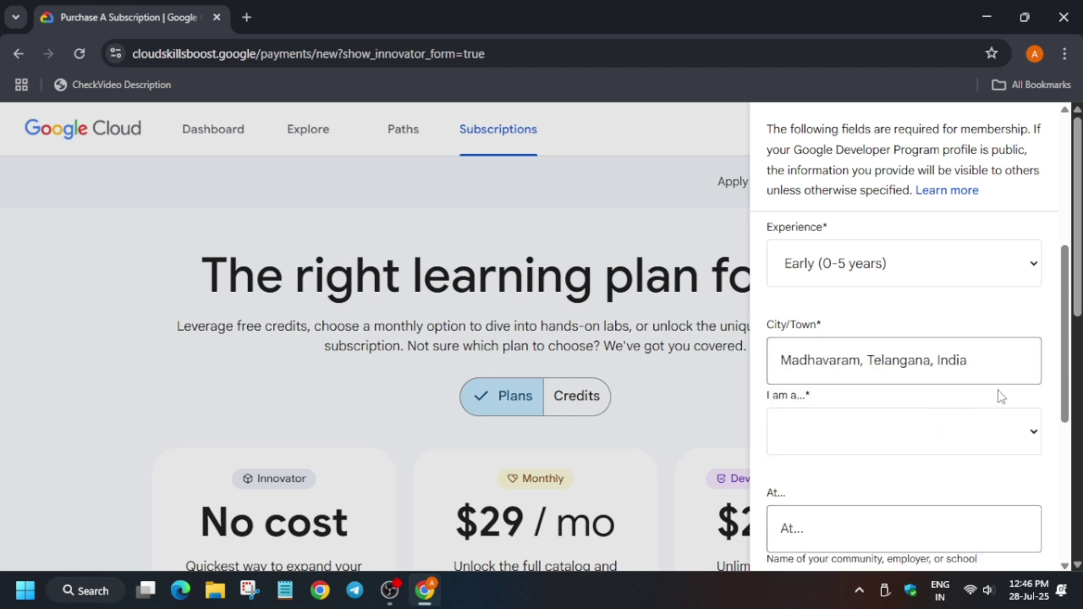
# Step: Submit the form as an Educator at DU, opted into news and program announcements
pyautogui.click(1031, 431)
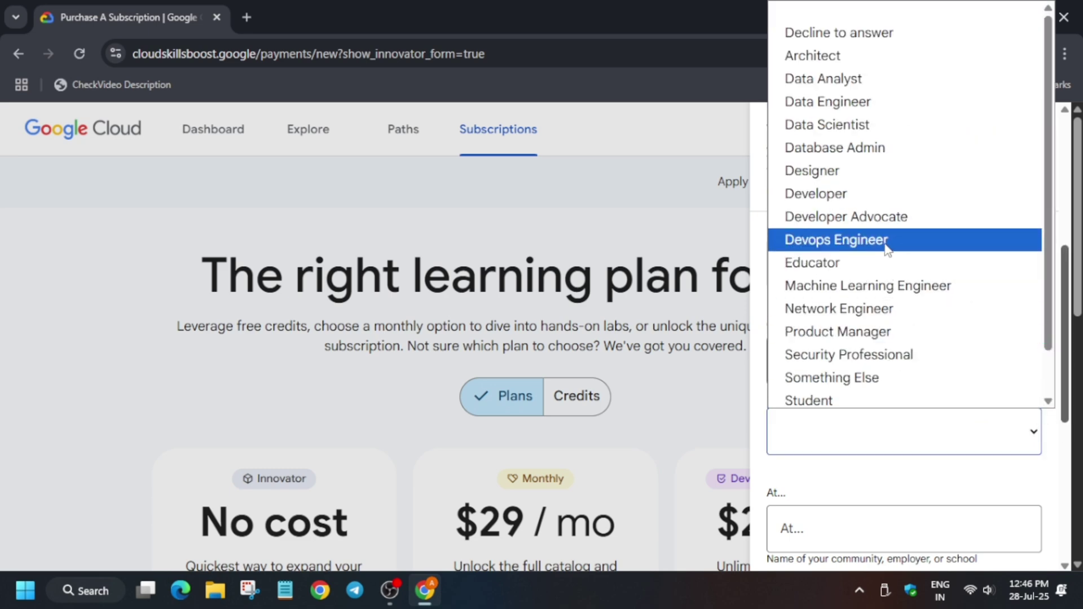
pyautogui.click(874, 274)
pyautogui.scroll(-3, 996, 300)
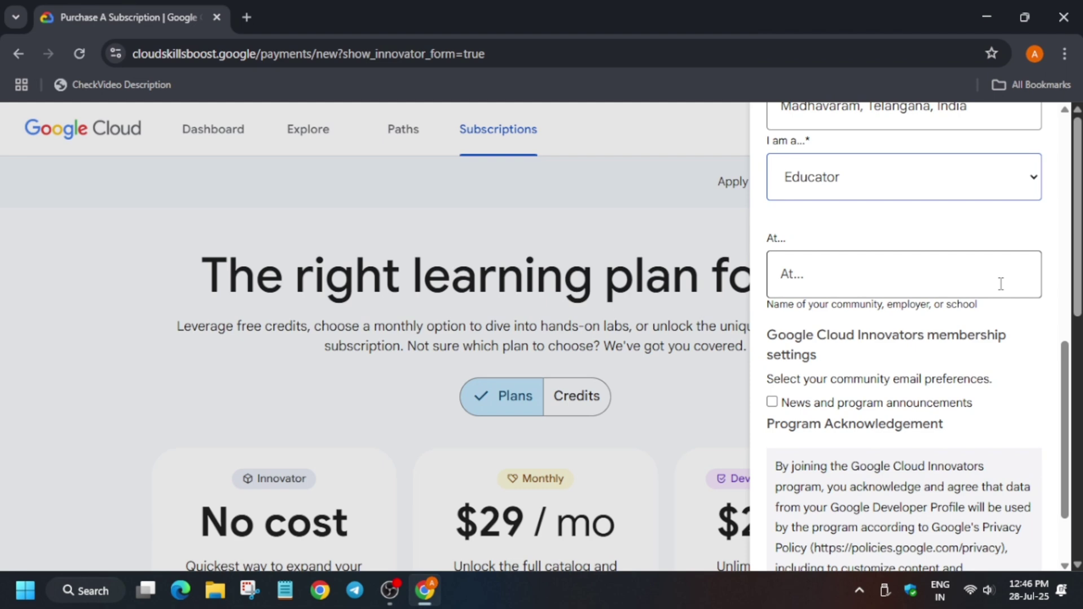
pyautogui.click(1006, 261)
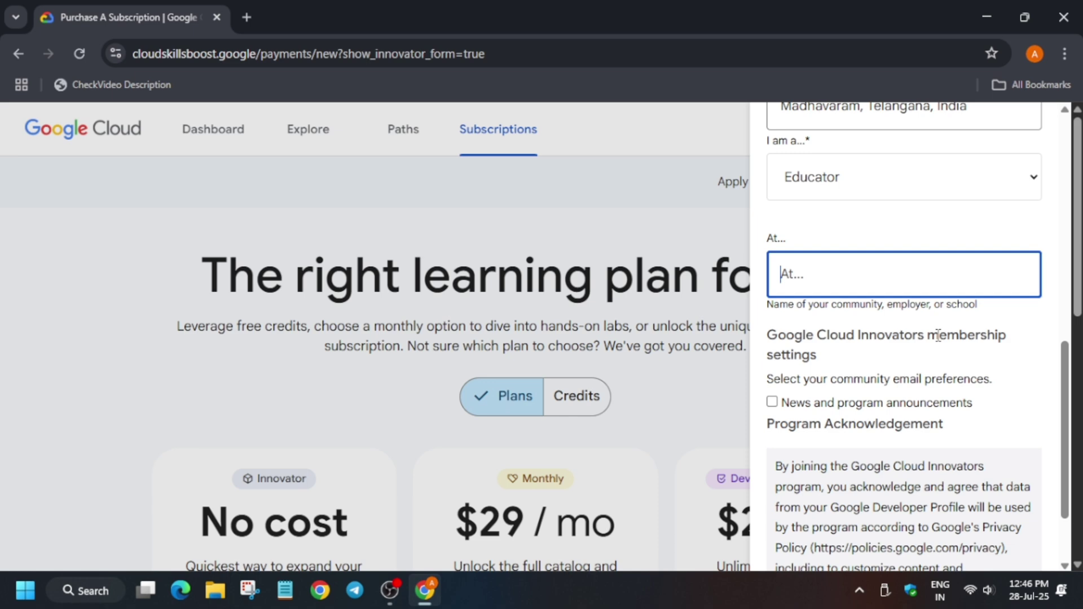
pyautogui.write('DU')
pyautogui.click(773, 403)
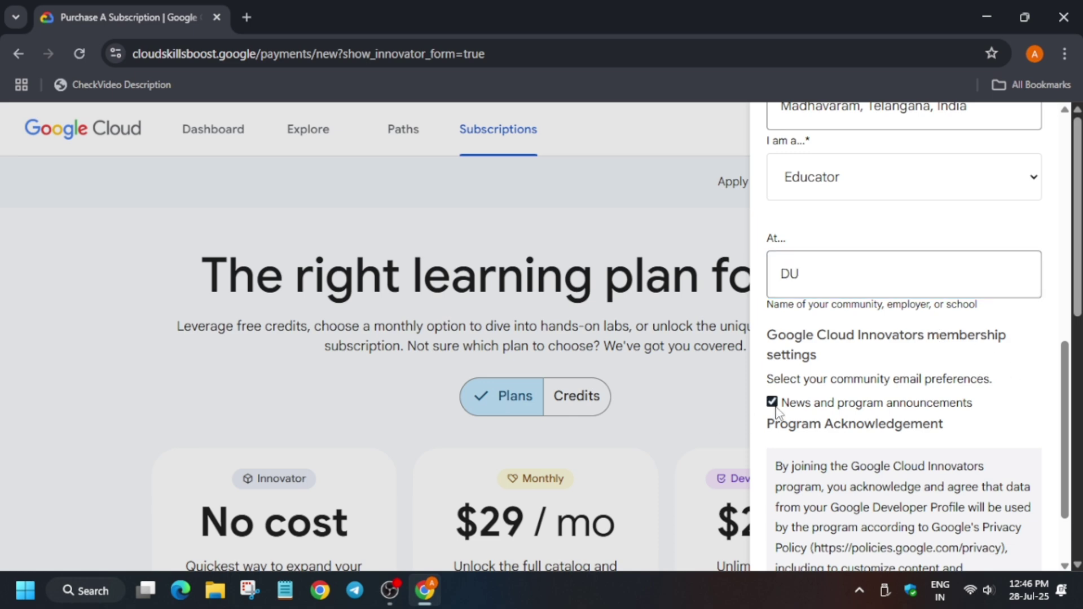
pyautogui.scroll(-1, 774, 406)
pyautogui.click(798, 538)
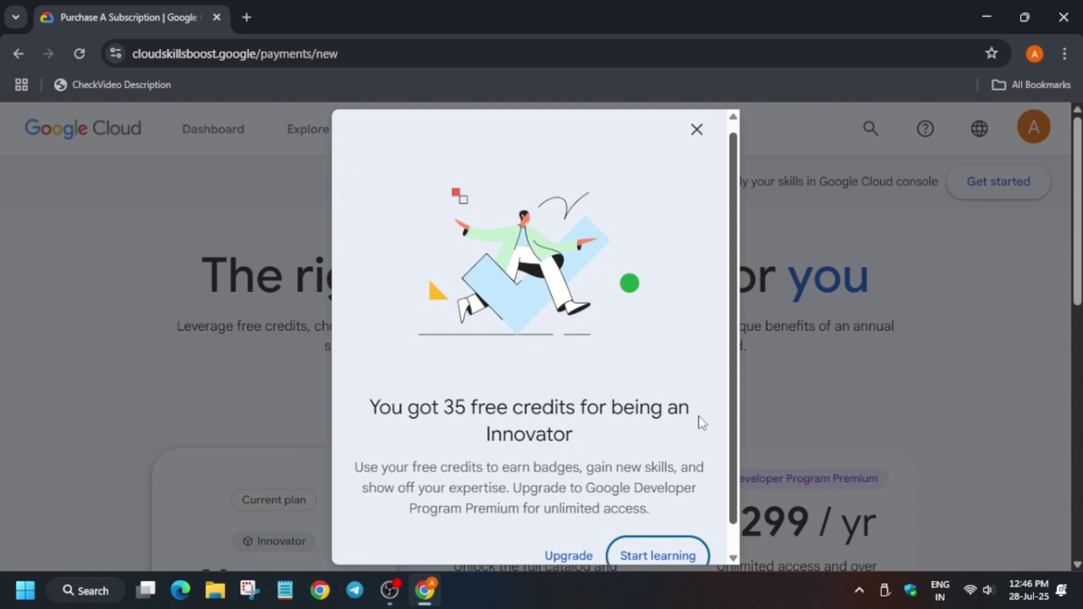
pyautogui.scroll(-1, 700, 424)
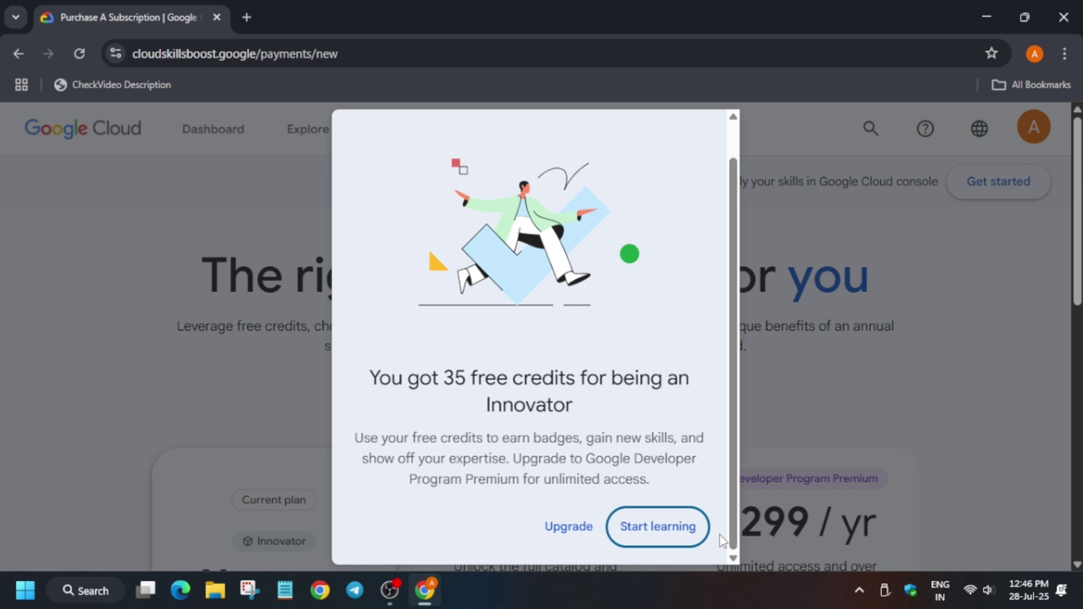
# Step: Close the 35 free credits welcome notice and open the account dropdown
pyautogui.click(668, 536)
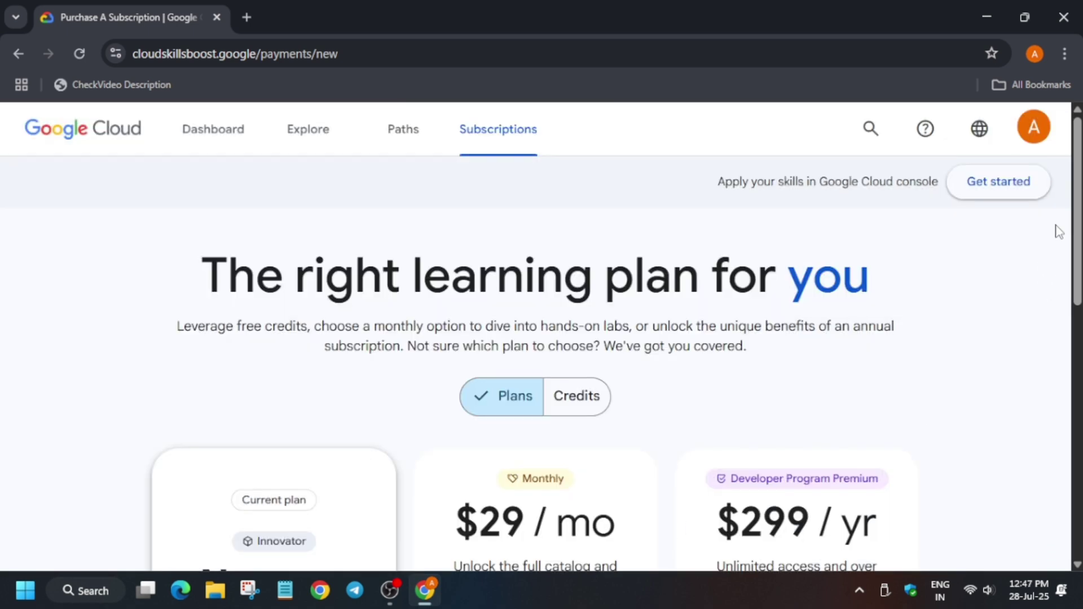
pyautogui.click(1035, 128)
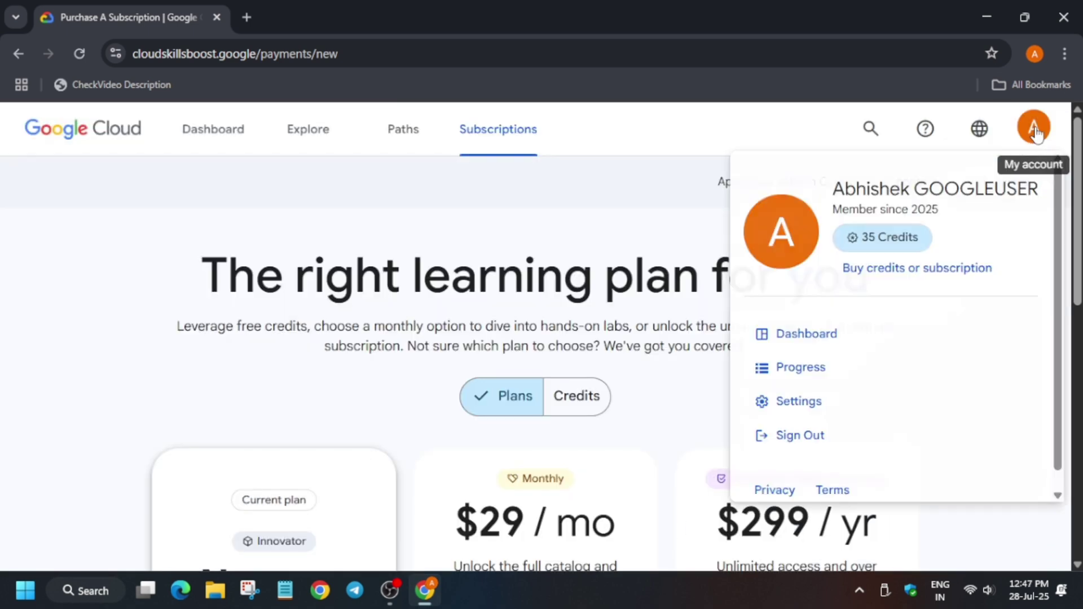
# Step: Open the 35 Credits link to view the credit balance and Innovator payment history
pyautogui.click(884, 251)
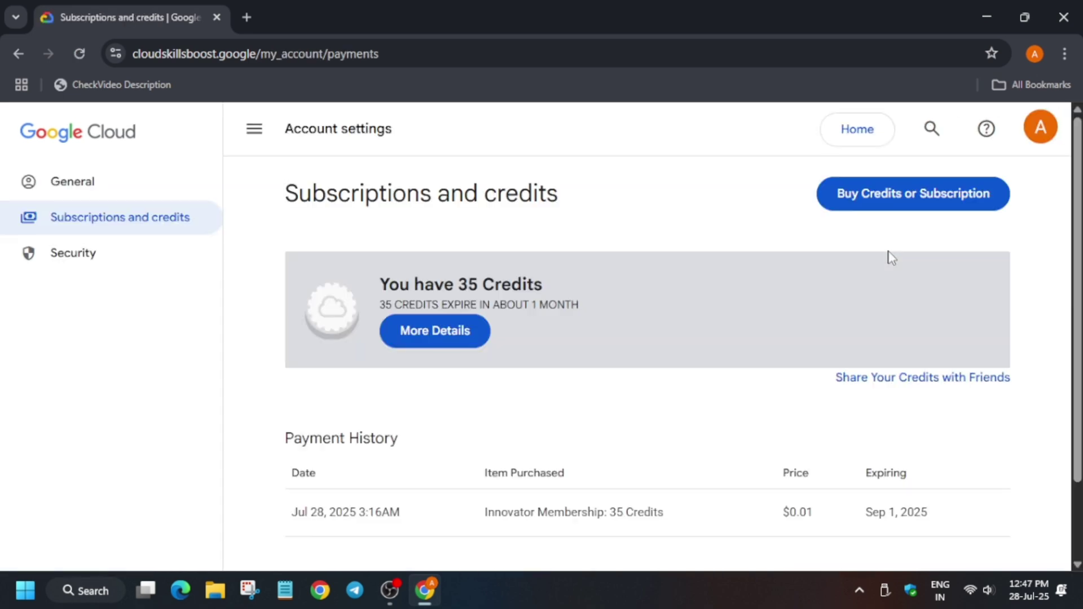
pyautogui.scroll(-2, 752, 291)
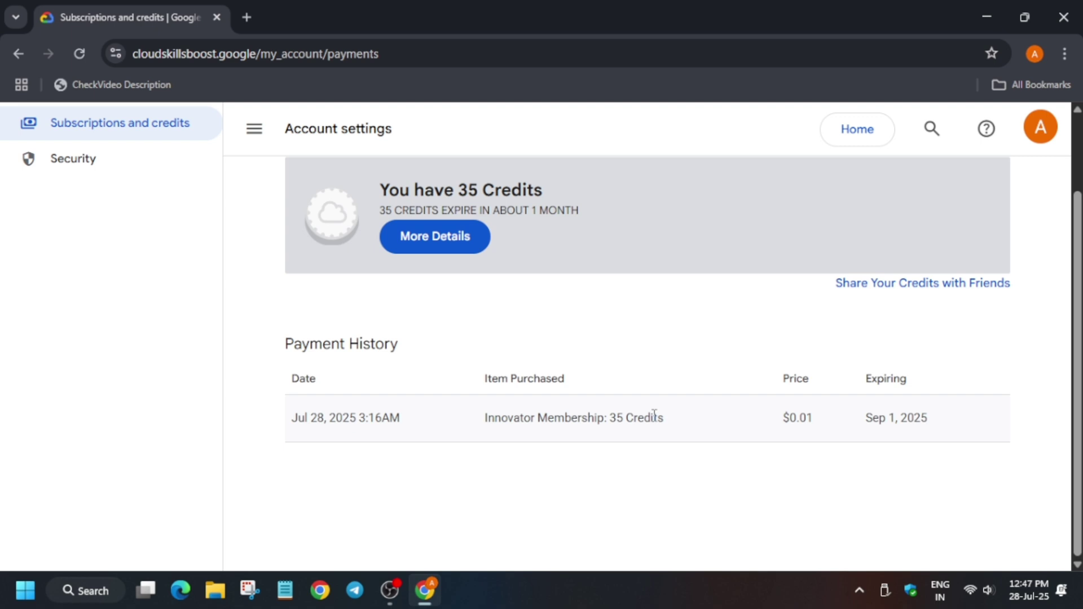
pyautogui.scroll(2, 654, 417)
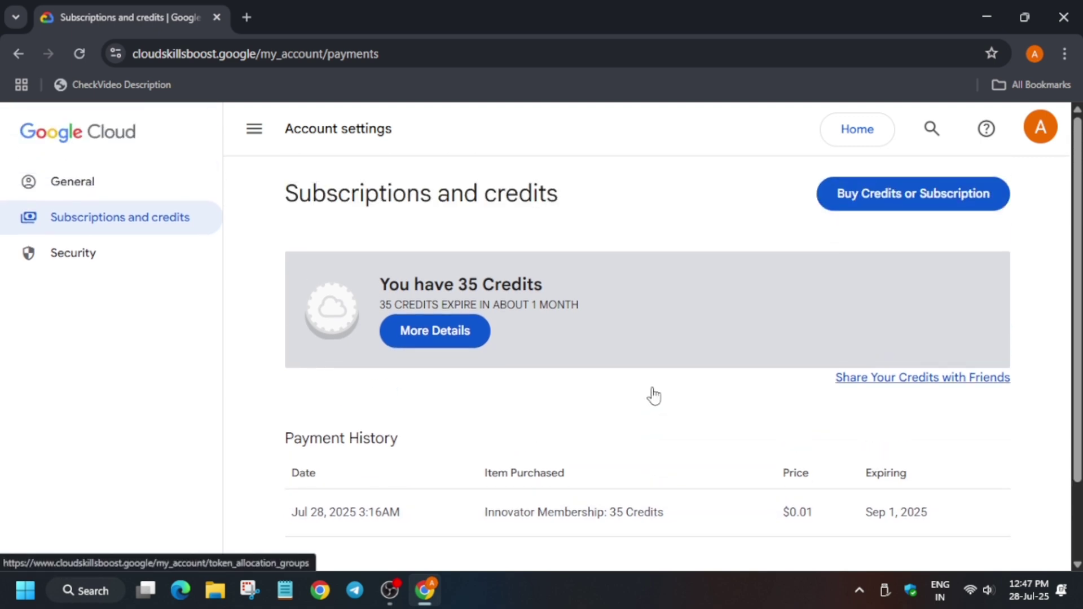